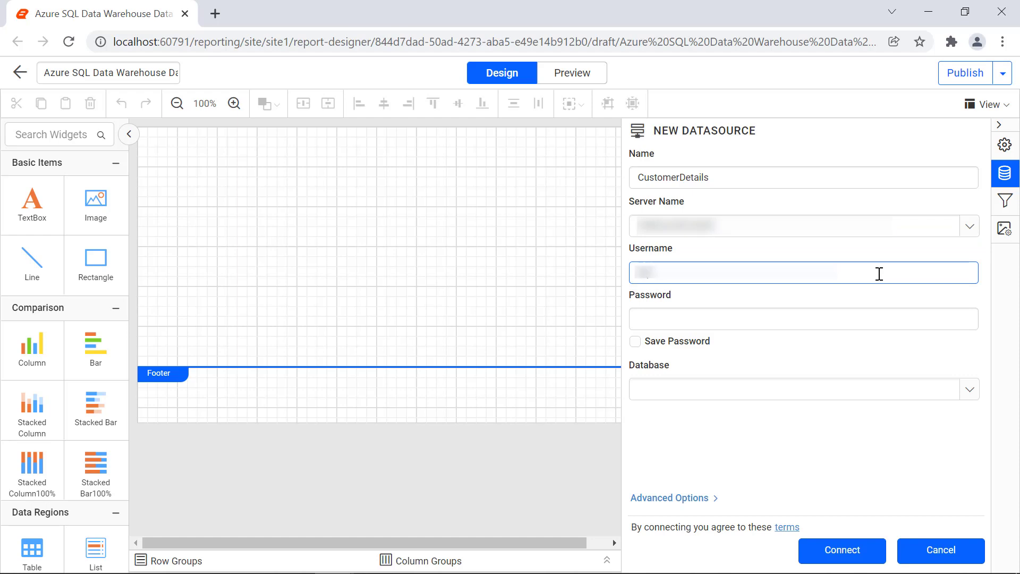
- Enter the datasource password and enable Save Password
{"action": "key", "text": "Tab"}
{"action": "type", "text": "••••••"}
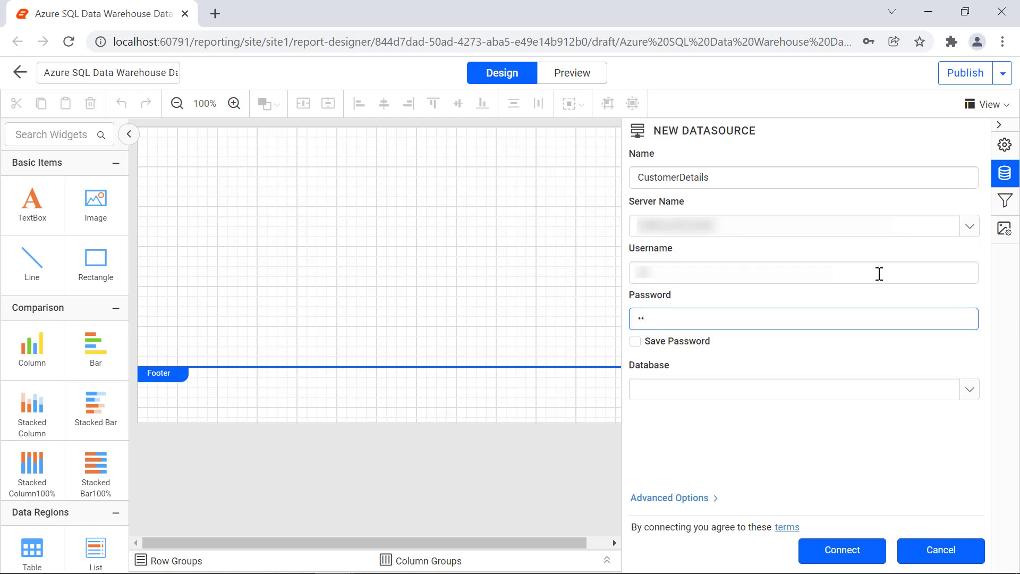
{"action": "type", "text": "•"}
{"action": "left_click", "coordinate": [635, 341]}
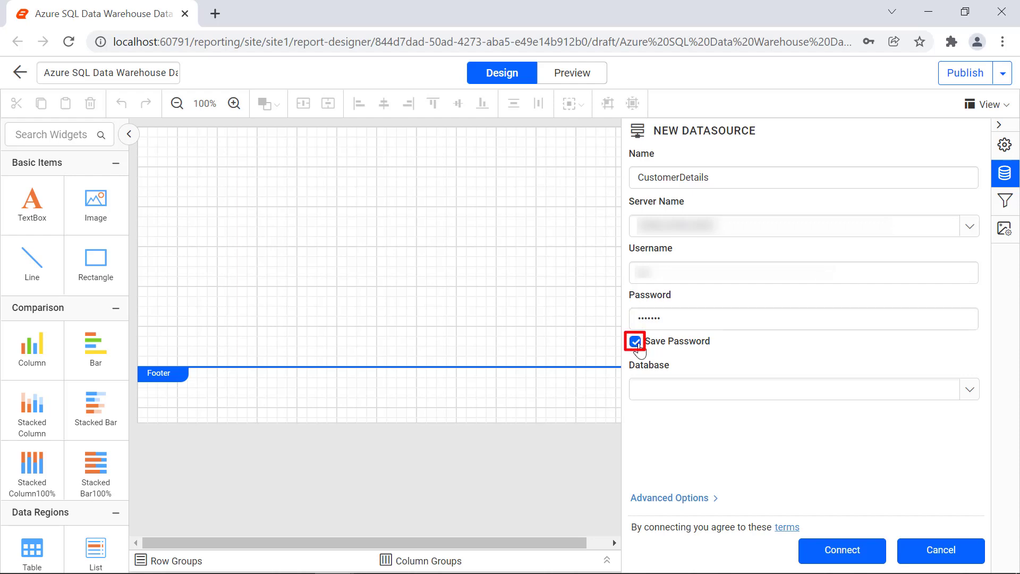
- Select Northwind as the database for the new datasource
{"action": "left_click", "coordinate": [968, 393]}
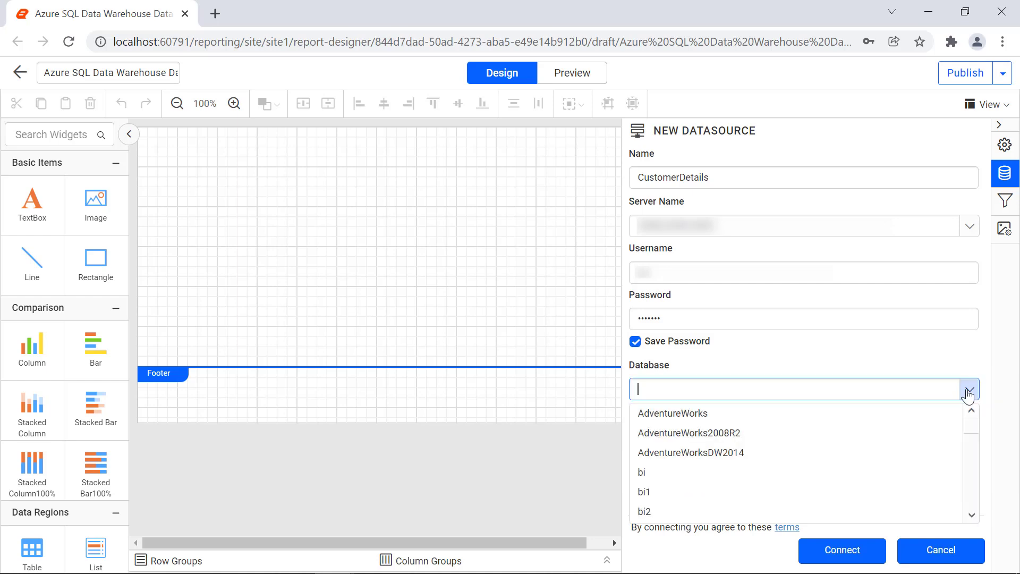
{"action": "scroll", "coordinate": [947, 430], "scroll_direction": "down", "scroll_amount": 5}
{"action": "left_click", "coordinate": [947, 431]}
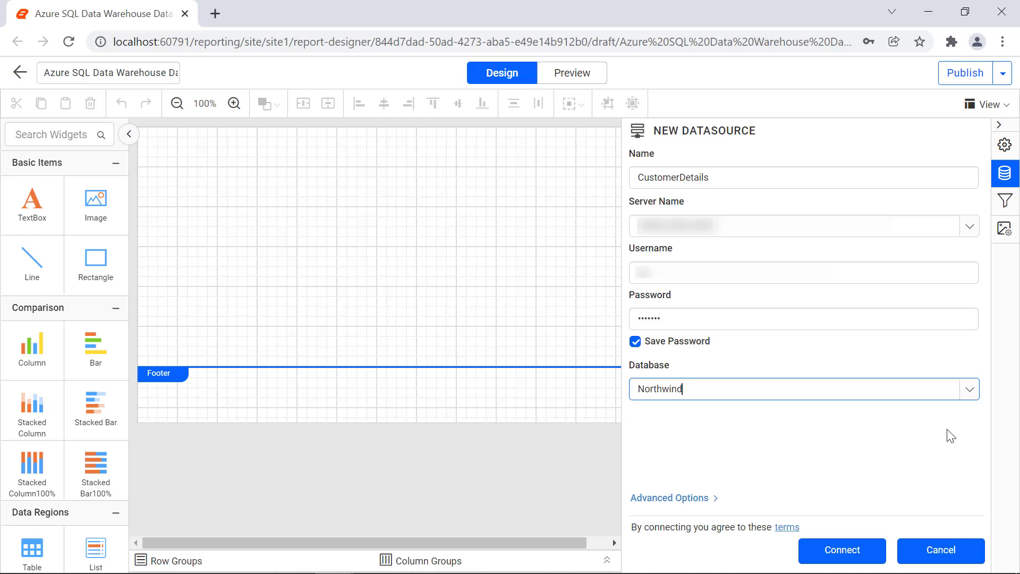
{"action": "left_click", "coordinate": [950, 436]}
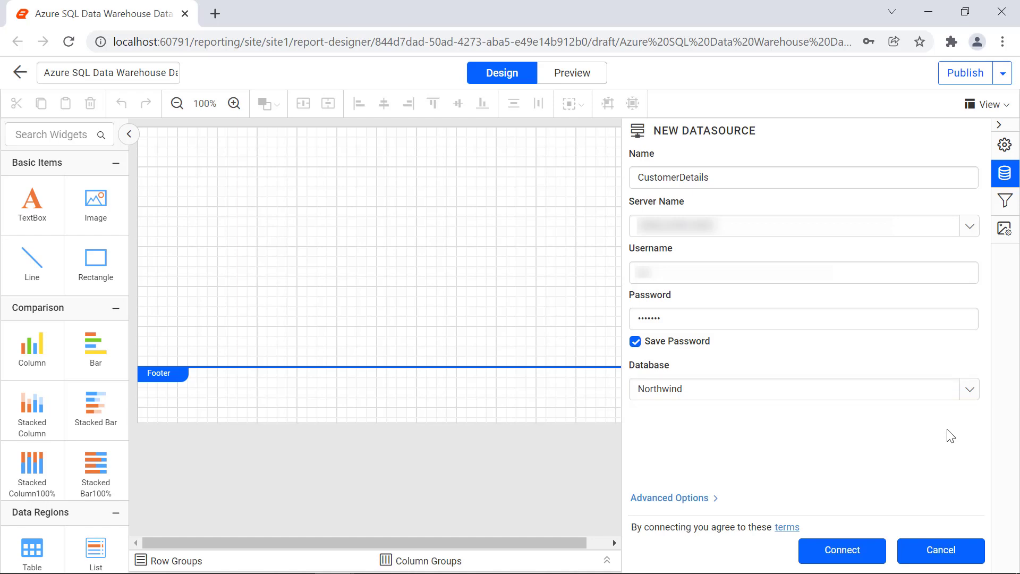
- Open the advanced options to view the generated connection string
{"action": "left_click", "coordinate": [704, 499]}
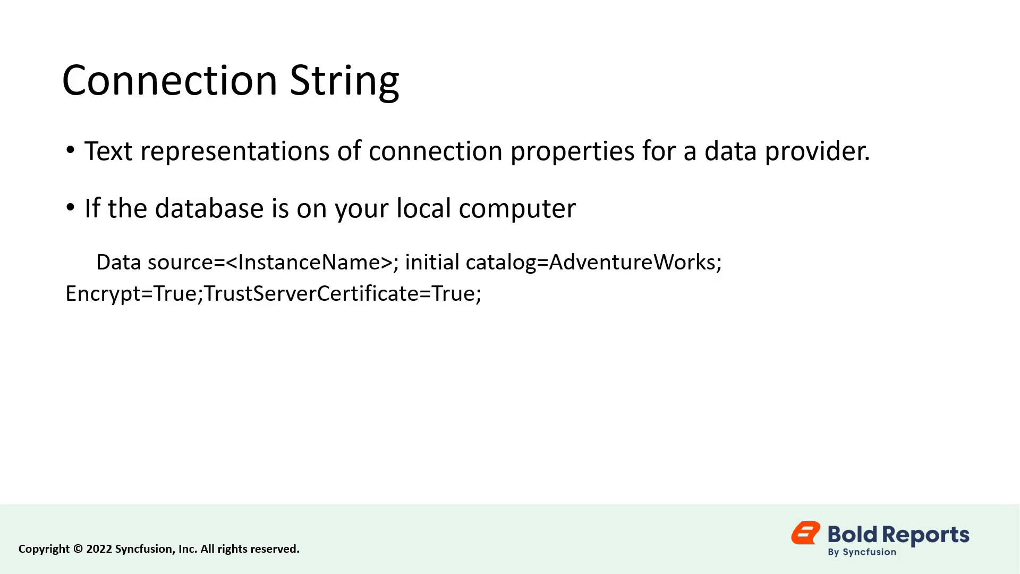
{"action": "key", "text": "Right"}
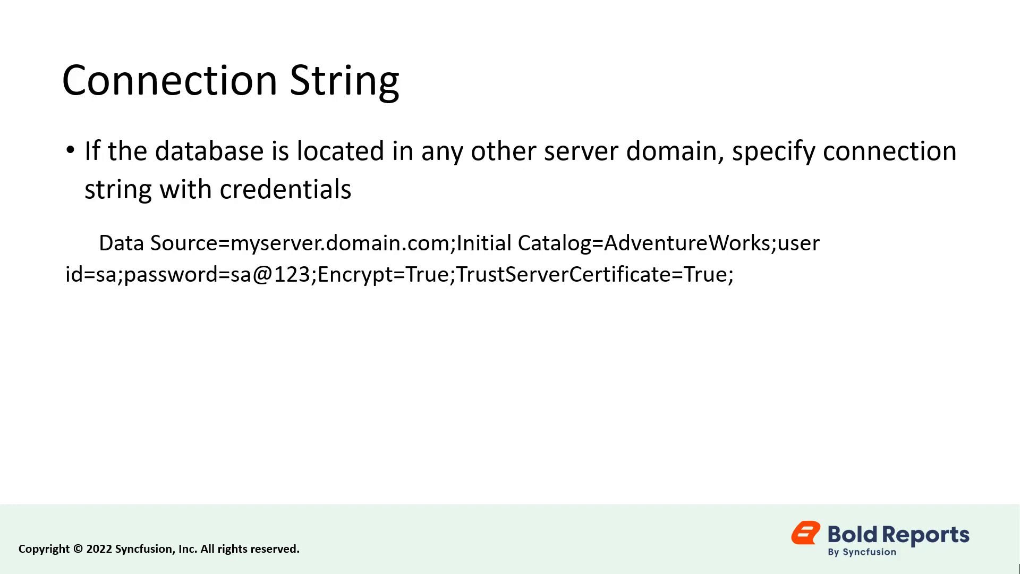
{"action": "key", "text": "Right"}
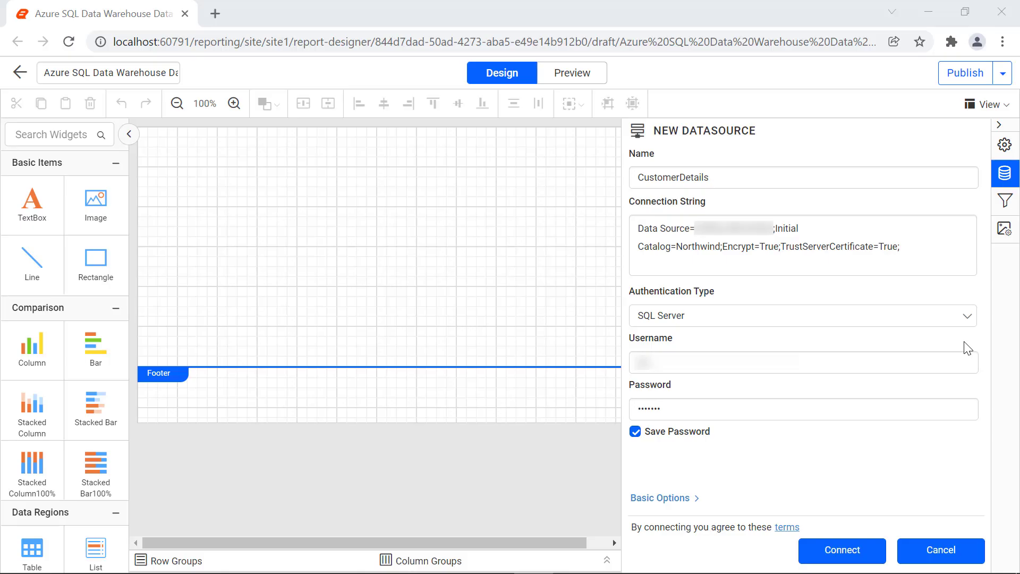
- Return to the basic options and connect the CustomerDetails datasource
{"action": "left_click", "coordinate": [963, 318]}
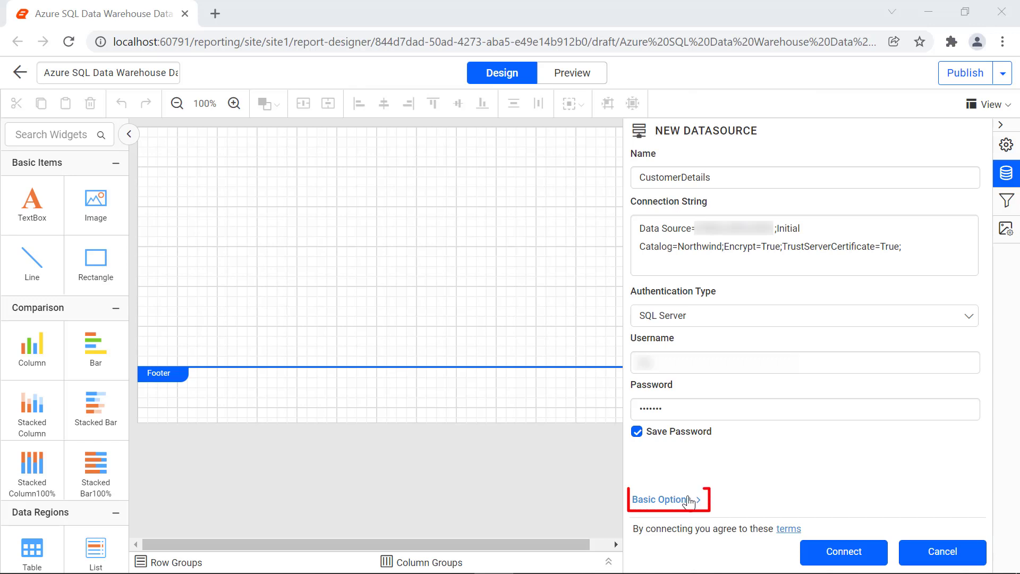
{"action": "left_click", "coordinate": [689, 501]}
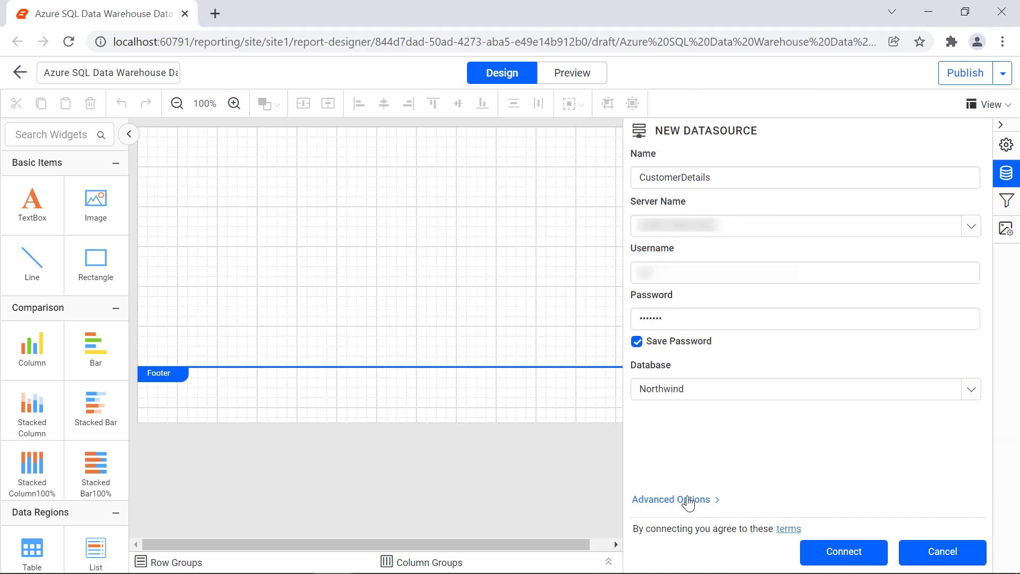
{"action": "left_click", "coordinate": [845, 553]}
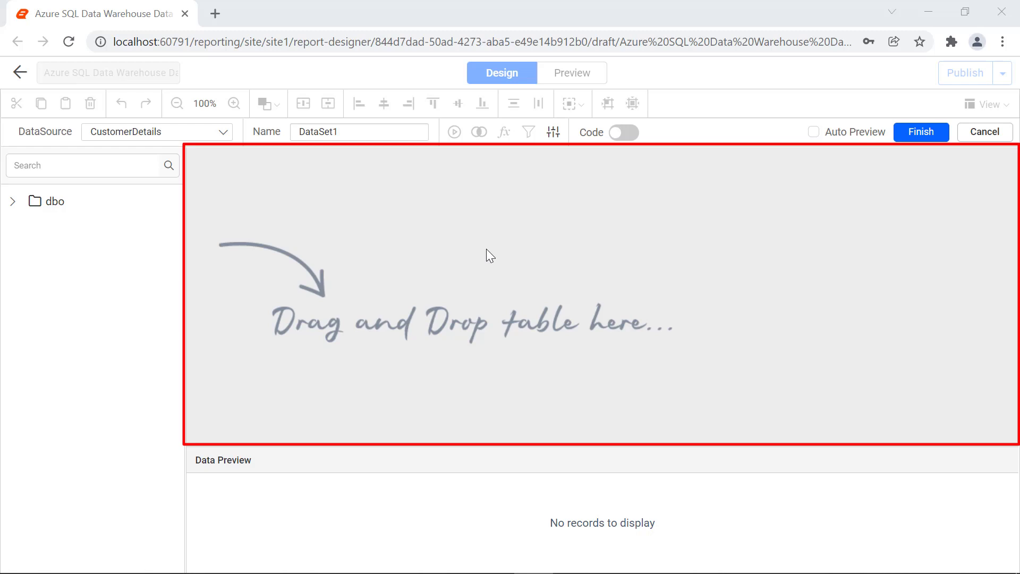
- Rename the dataset to CustomerDataset
{"action": "double_click", "coordinate": [391, 132]}
{"action": "type", "text": "CustomerDataset"}
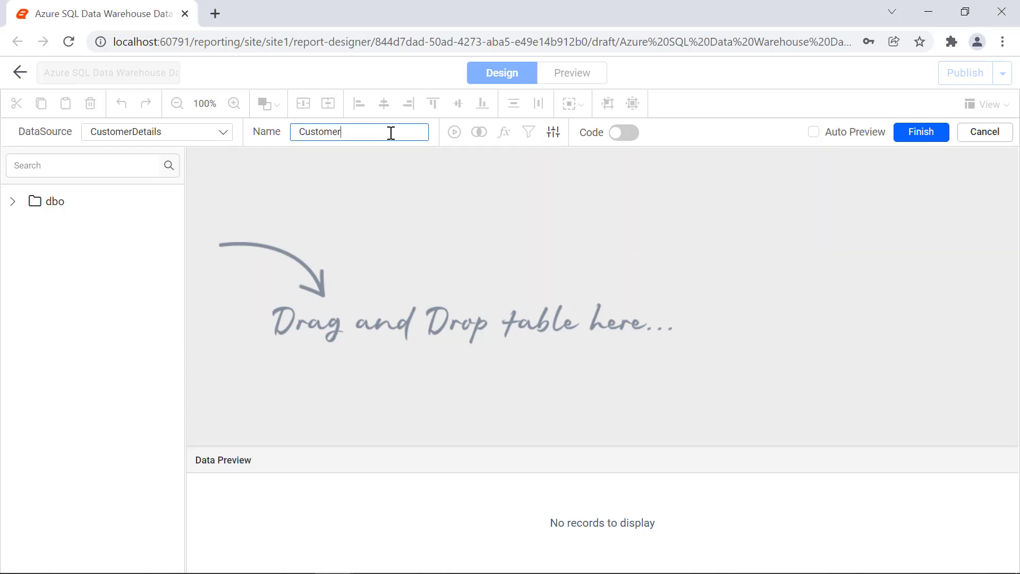
{"action": "left_click", "coordinate": [398, 151]}
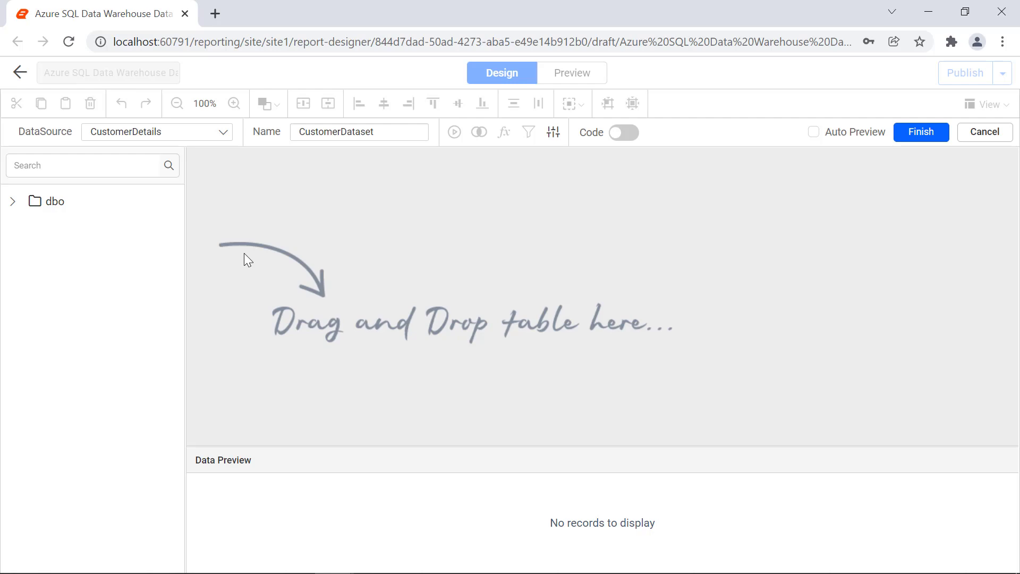
- Expand dbo and Tables, then add the Customers table to the query designer
{"action": "left_click", "coordinate": [10, 203]}
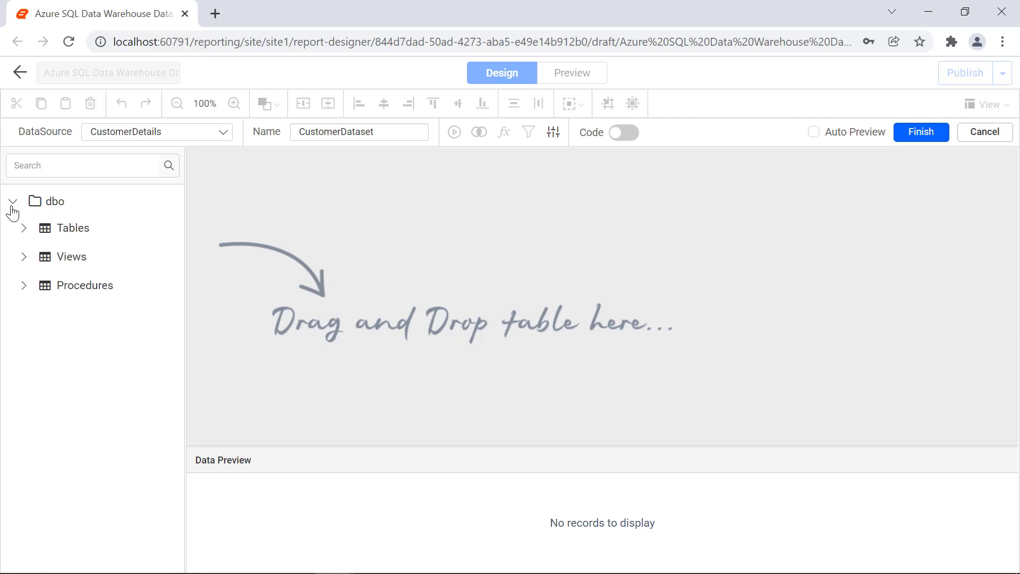
{"action": "left_click", "coordinate": [24, 230]}
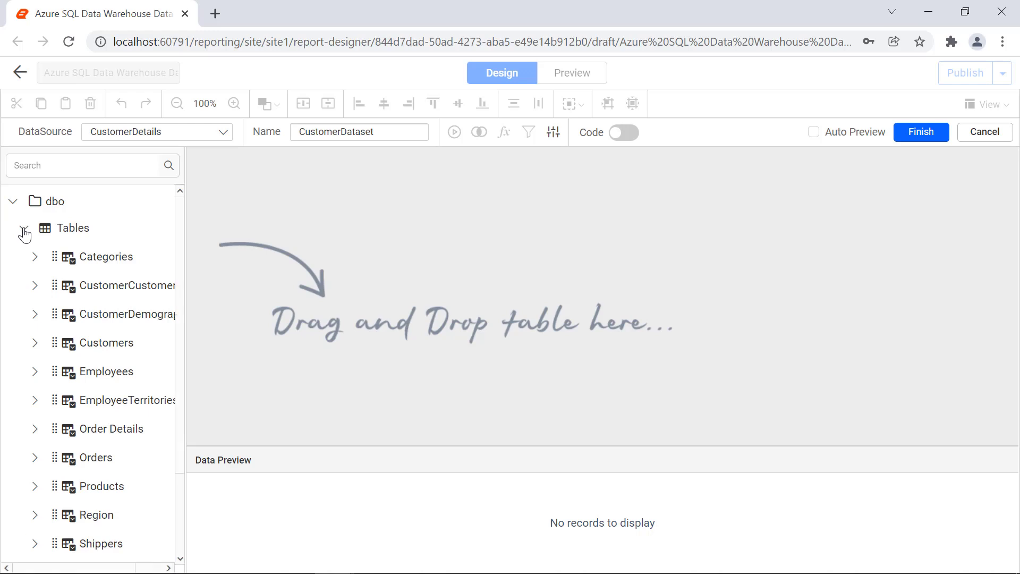
{"action": "left_click_drag", "start_coordinate": [106, 342], "coordinate": [347, 234]}
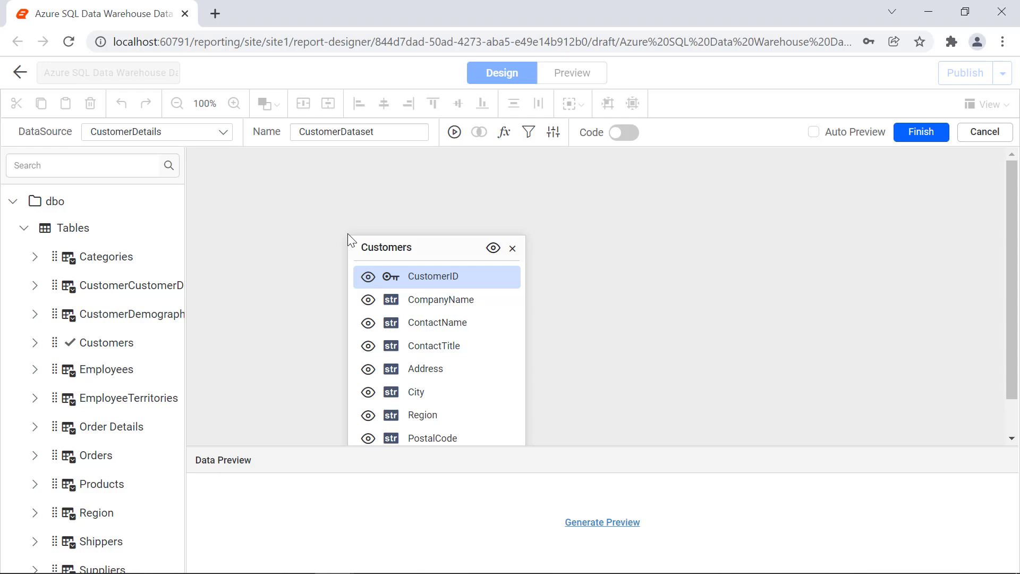
- Run the query preview and finish creating the dataset
{"action": "left_click", "coordinate": [455, 133]}
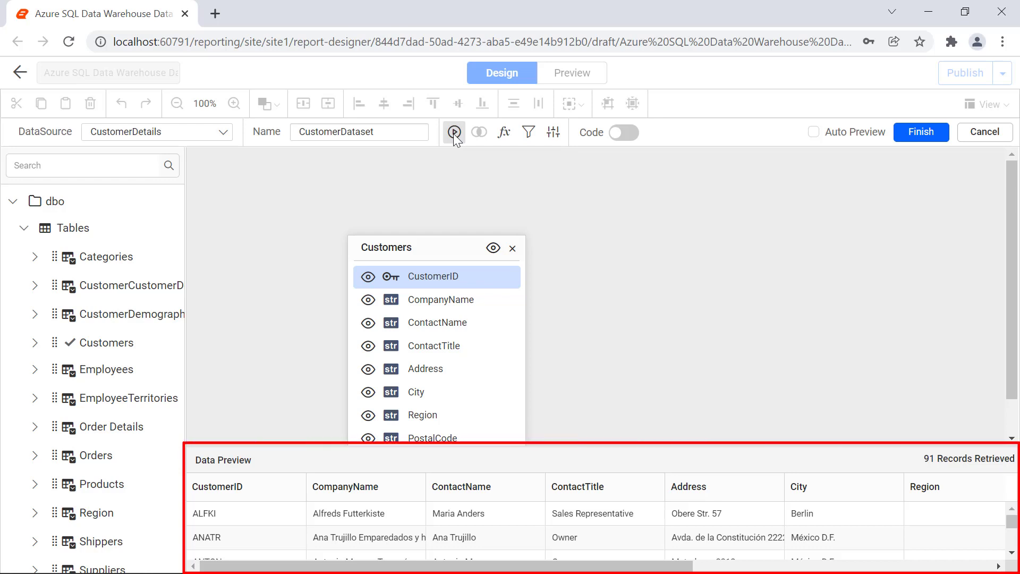
{"action": "left_click", "coordinate": [919, 133]}
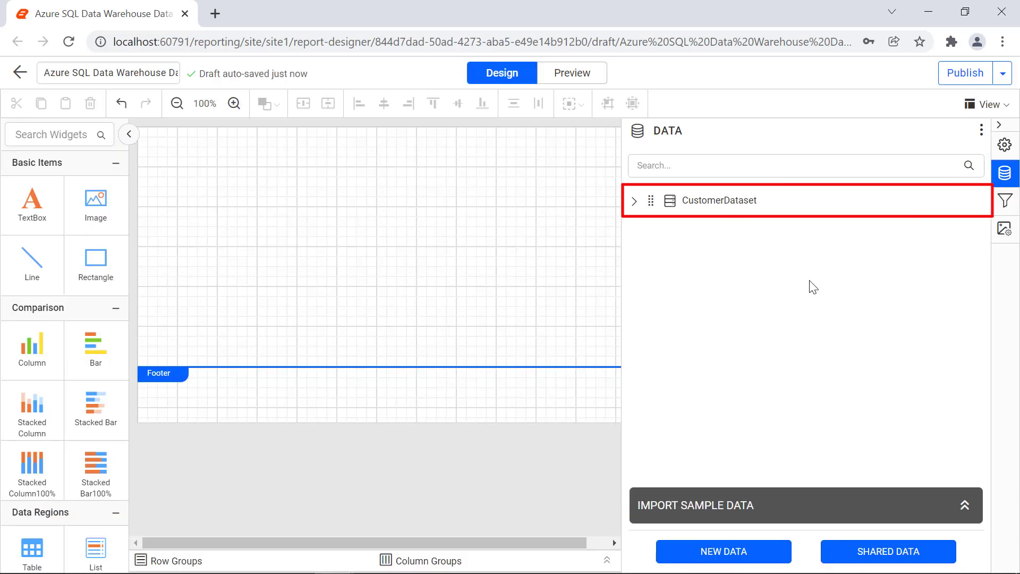
{"action": "left_click", "coordinate": [635, 201]}
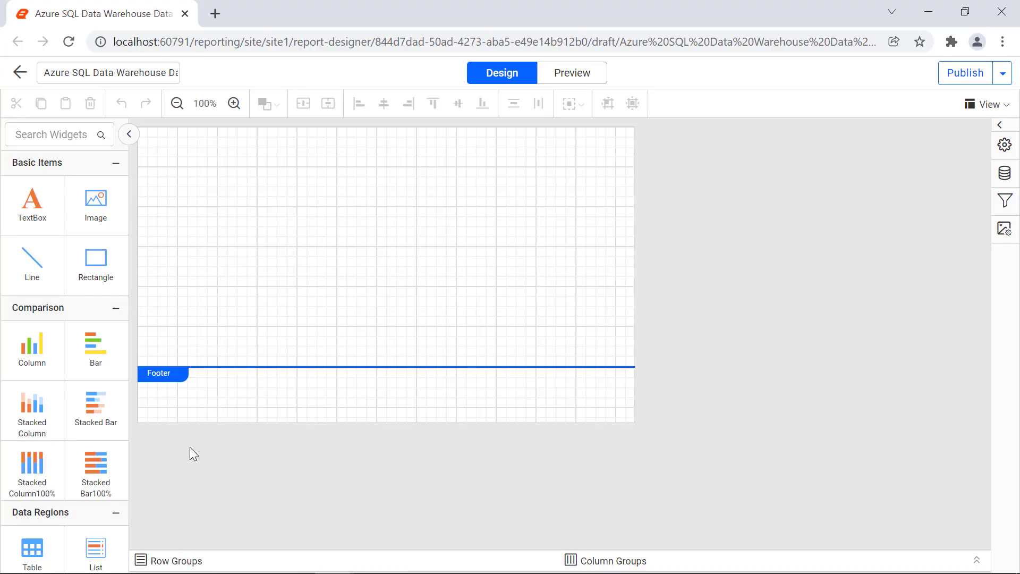
- Insert a table at the top of the report body and add two more columns to it
{"action": "left_click_drag", "start_coordinate": [32, 547], "coordinate": [146, 143]}
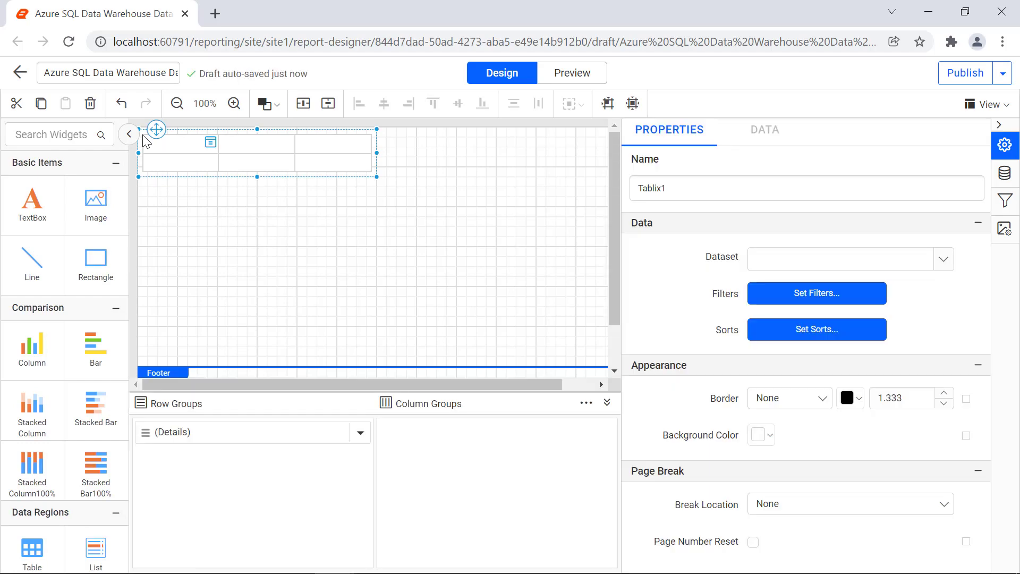
{"action": "left_click", "coordinate": [323, 146]}
{"action": "right_click", "coordinate": [336, 133]}
{"action": "mouse_move", "coordinate": [393, 145]}
{"action": "left_click", "coordinate": [498, 142]}
{"action": "right_click", "coordinate": [436, 129]}
{"action": "mouse_move", "coordinate": [494, 143]}
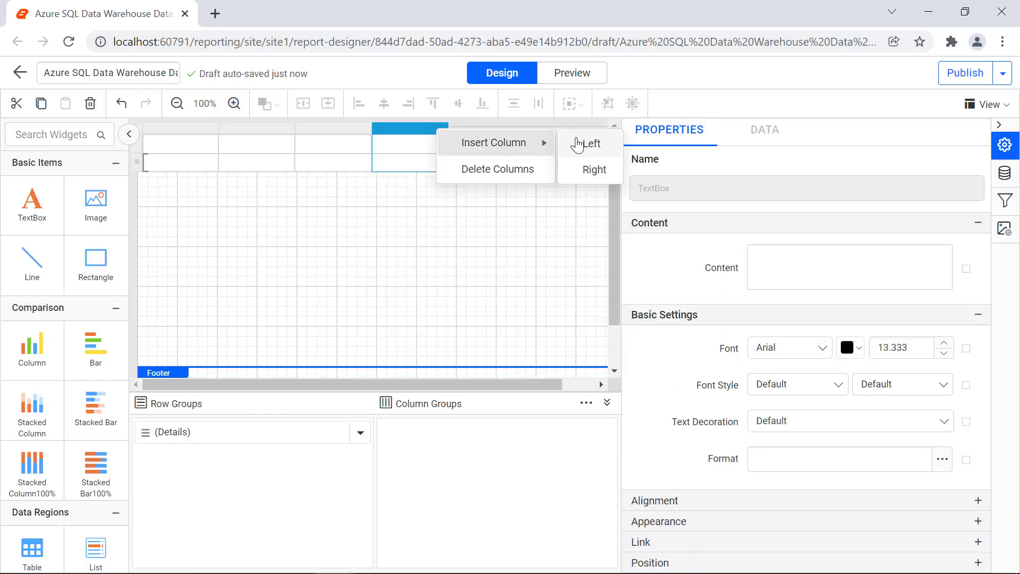
{"action": "left_click", "coordinate": [577, 144]}
- Enter the header texts Customer ID, Contact Name, Designation, Address and City
{"action": "left_click", "coordinate": [181, 144]}
{"action": "left_click", "coordinate": [763, 255]}
{"action": "type", "text": "Customer ID"}
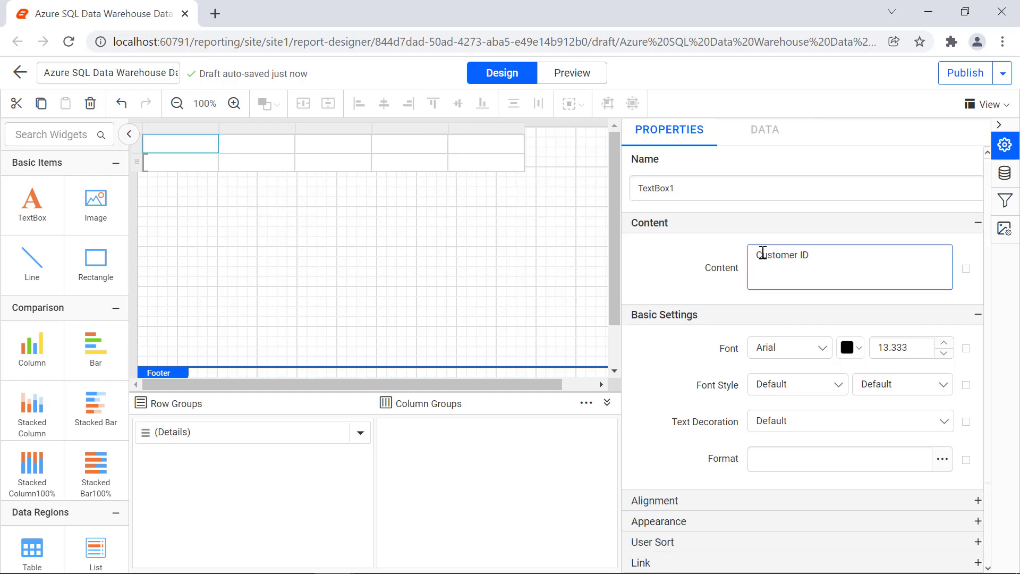
{"action": "left_click", "coordinate": [280, 144]}
{"action": "left_click", "coordinate": [763, 255]}
{"action": "type", "text": "Contact Name"}
{"action": "left_click", "coordinate": [398, 144]}
{"action": "type", "text": "Designation"}
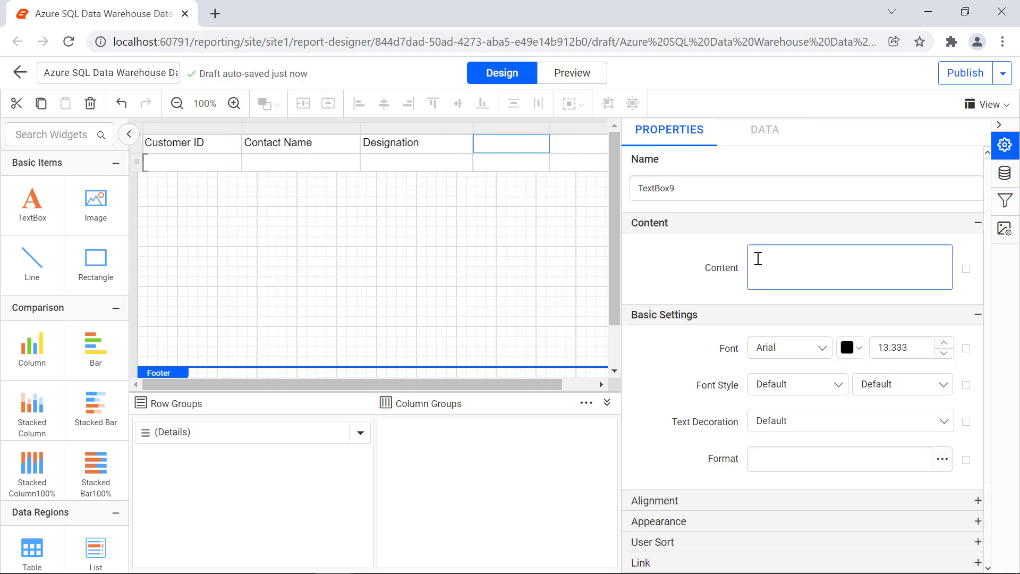
{"action": "type", "text": "Address"}
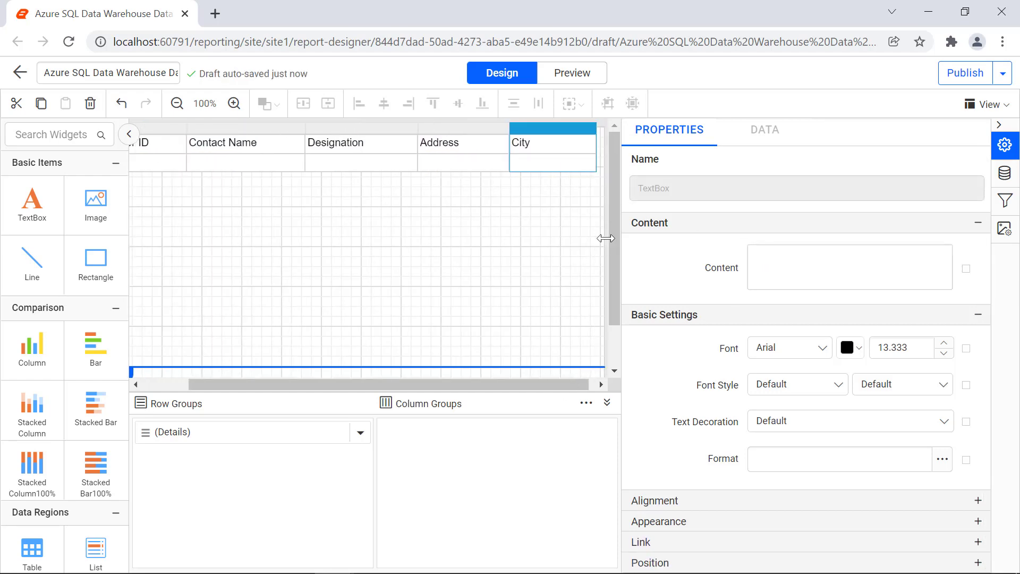
- Format the header row in Segoe UI bold, centered horizontally and middle-aligned vertically
{"action": "mouse_move", "coordinate": [154, 165]}
{"action": "left_click", "coordinate": [137, 143]}
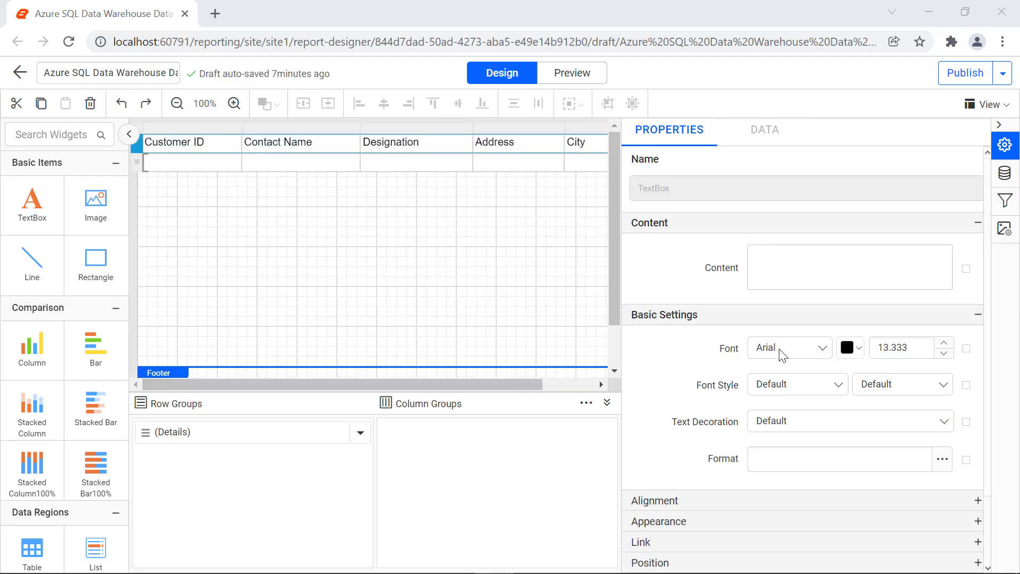
{"action": "left_click", "coordinate": [781, 349]}
{"action": "left_click", "coordinate": [815, 467]}
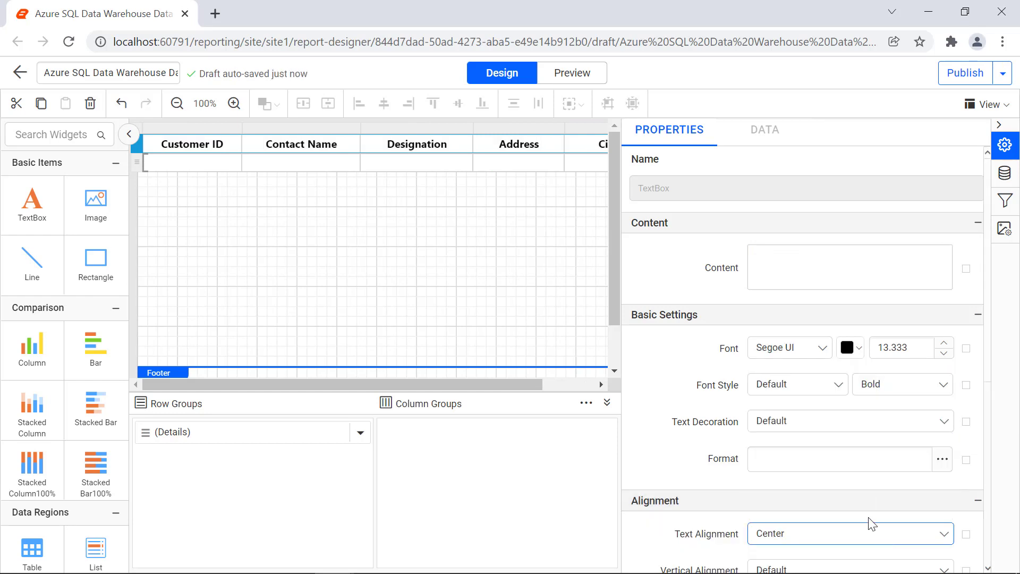
{"action": "scroll", "coordinate": [849, 467], "scroll_direction": "down", "scroll_amount": 1}
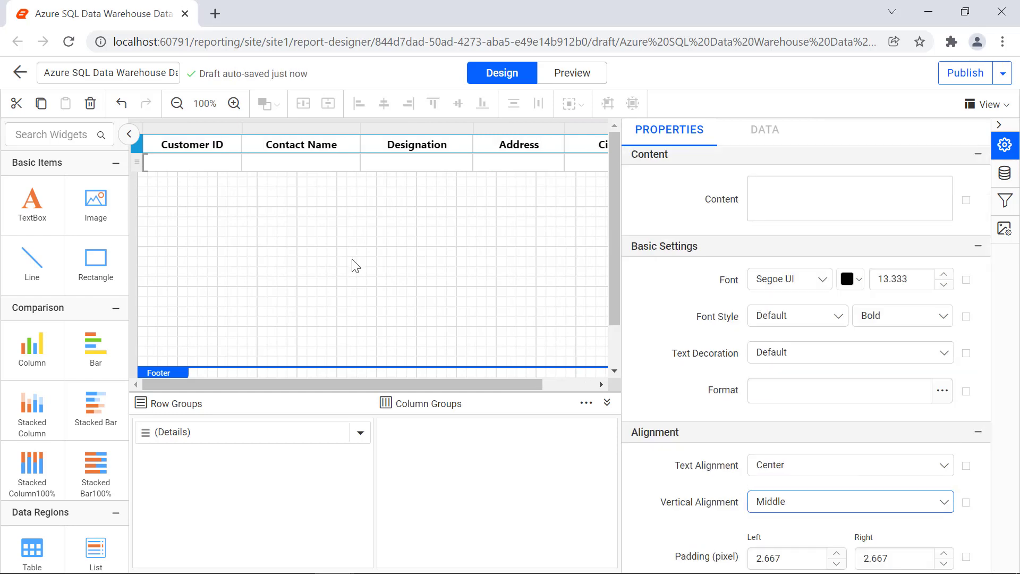
- Bind the detail cells to the CustomerID, ContactName, ContactTitle, Address and City fields
{"action": "left_click", "coordinate": [233, 164]}
{"action": "left_click", "coordinate": [265, 216]}
{"action": "left_click", "coordinate": [352, 164]}
{"action": "left_click", "coordinate": [385, 265]}
{"action": "left_click", "coordinate": [465, 163]}
{"action": "left_click", "coordinate": [494, 291]}
{"action": "left_click", "coordinate": [556, 163]}
{"action": "left_click", "coordinate": [601, 316]}
{"action": "left_click", "coordinate": [585, 162]}
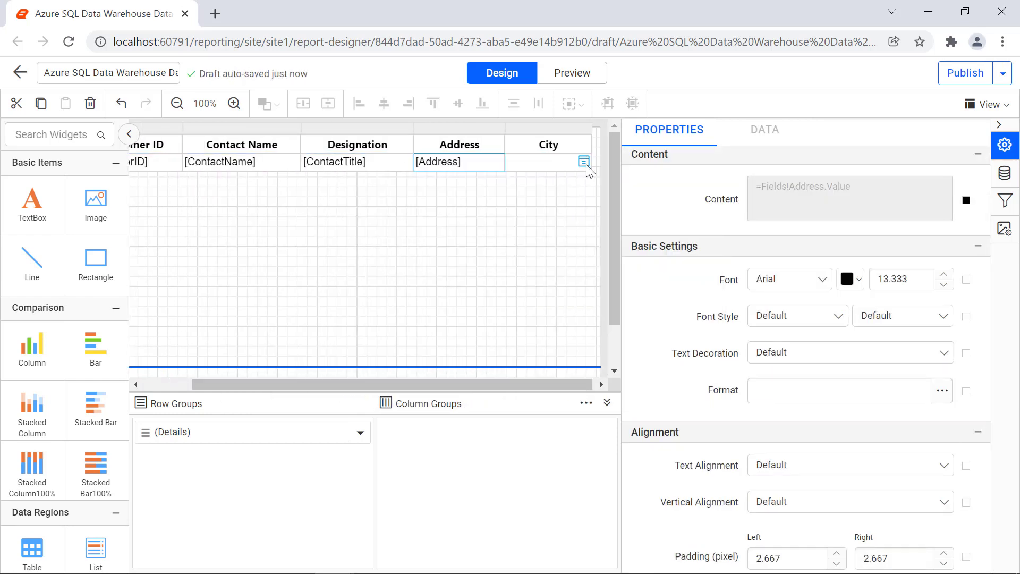
{"action": "left_click", "coordinate": [582, 161]}
{"action": "left_click", "coordinate": [621, 340]}
{"action": "left_click_drag", "start_coordinate": [436, 383], "coordinate": [387, 380]}
- Format the detail row in Segoe UI, left and middle aligned, and preview the report
{"action": "left_click", "coordinate": [137, 163]}
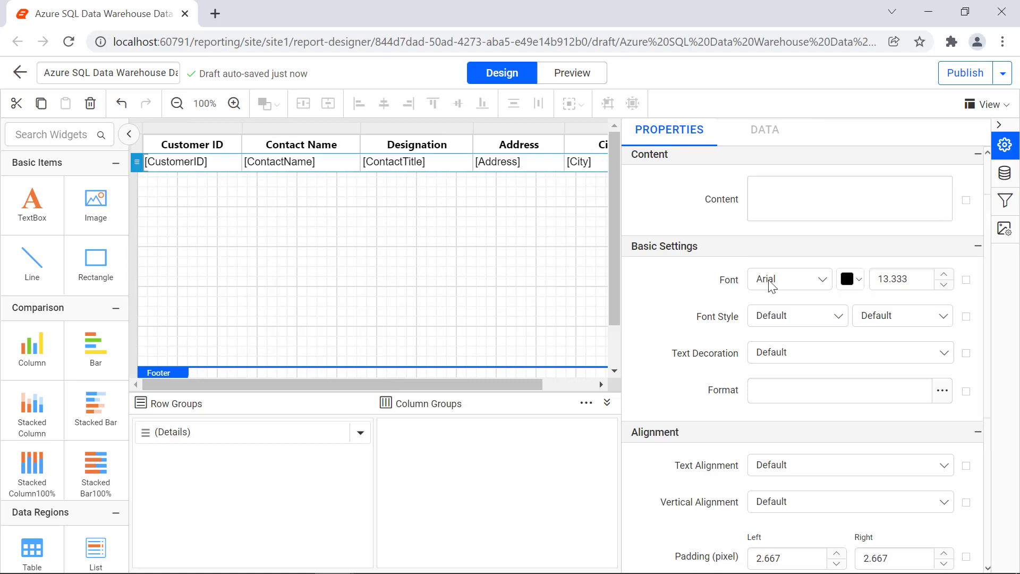
{"action": "left_click", "coordinate": [770, 283]}
{"action": "left_click", "coordinate": [788, 402]}
{"action": "left_click", "coordinate": [795, 466]}
{"action": "left_click", "coordinate": [796, 517]}
{"action": "left_click", "coordinate": [802, 466]}
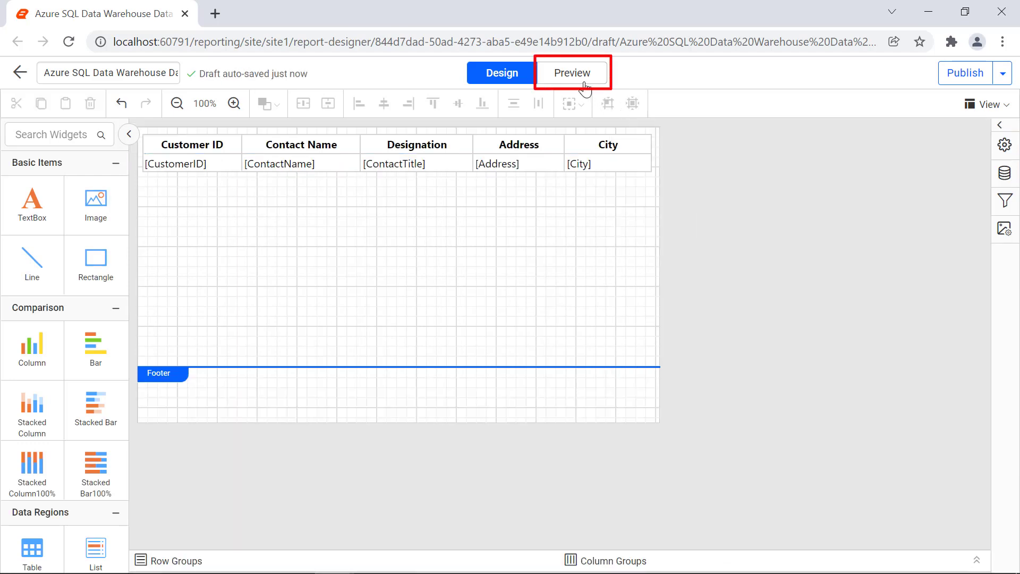
{"action": "left_click", "coordinate": [584, 84]}
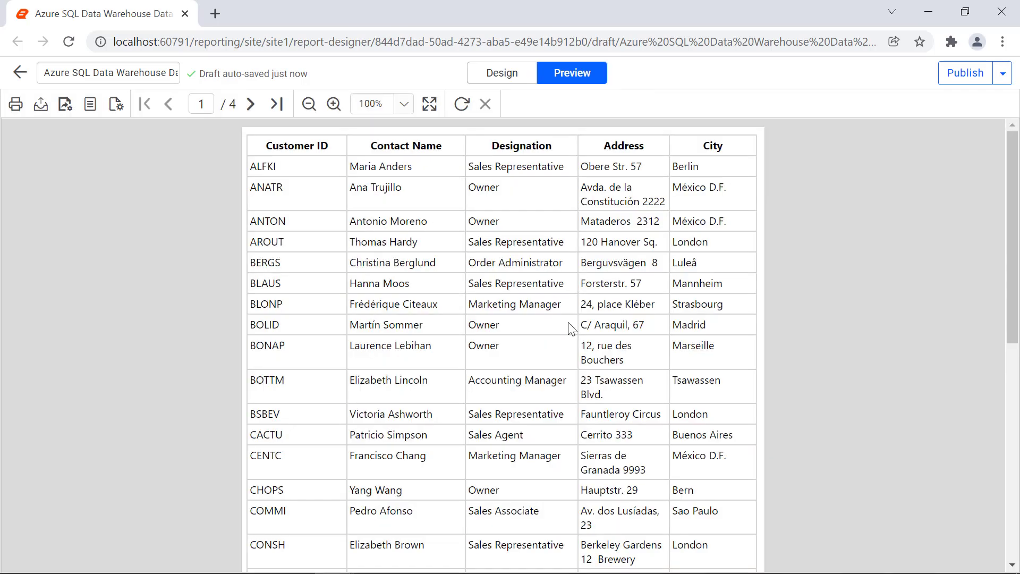